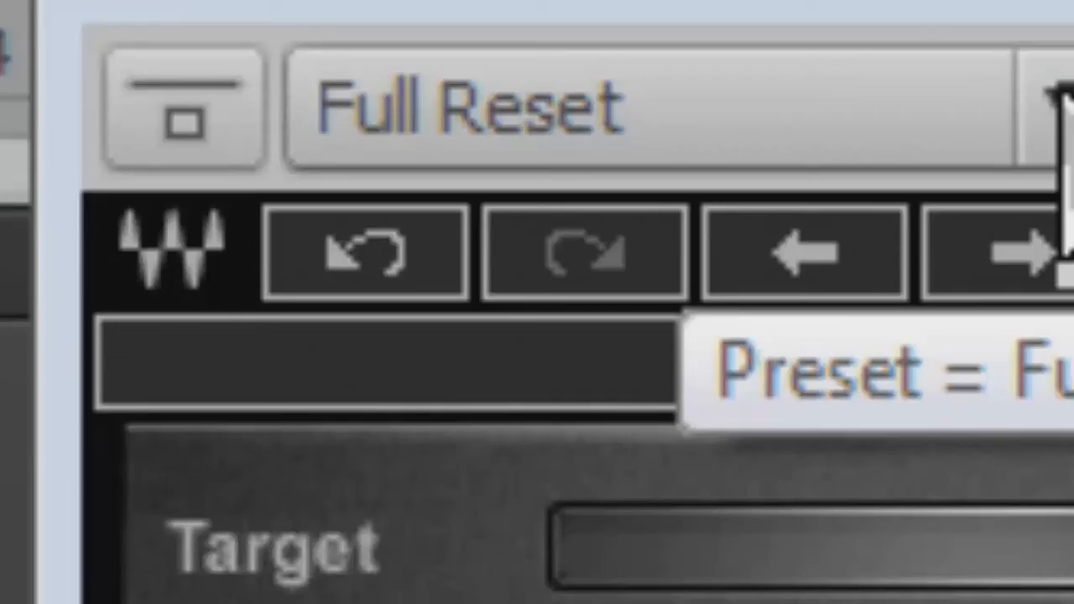
- Step through the factory presets of the Bass Rider plug-in on Track 2 and load the Gentle Rider preset
left_click(1059, 99)
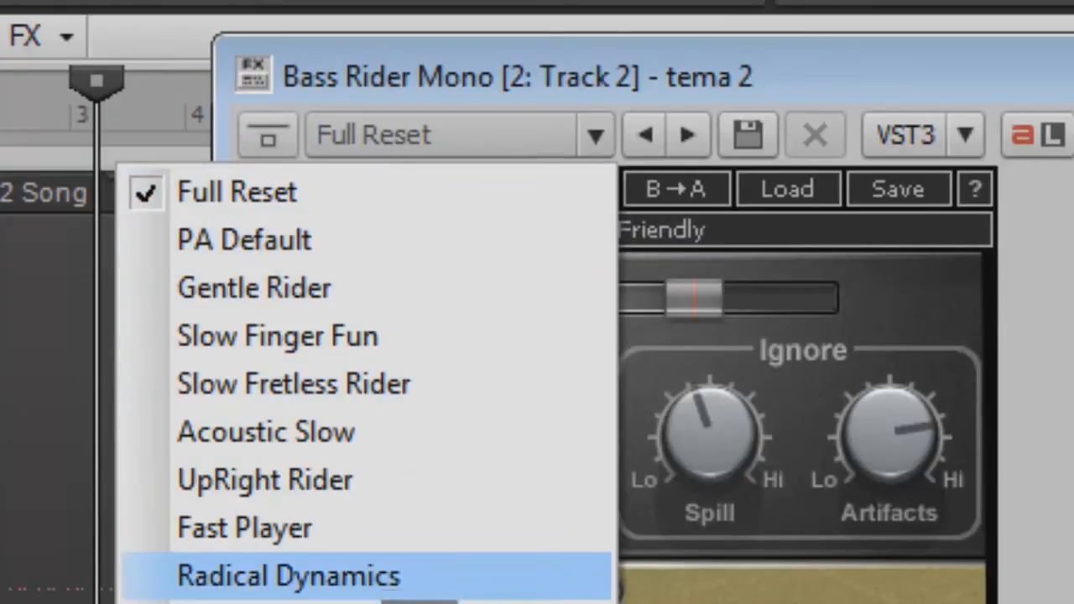
left_click(619, 132)
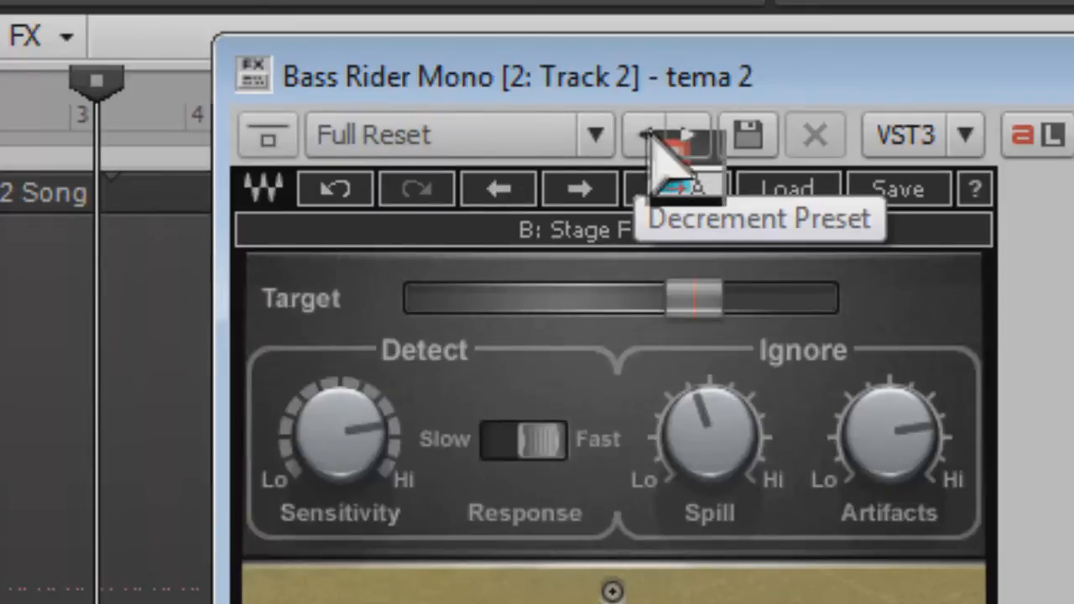
left_click(690, 136)
left_click(690, 136)
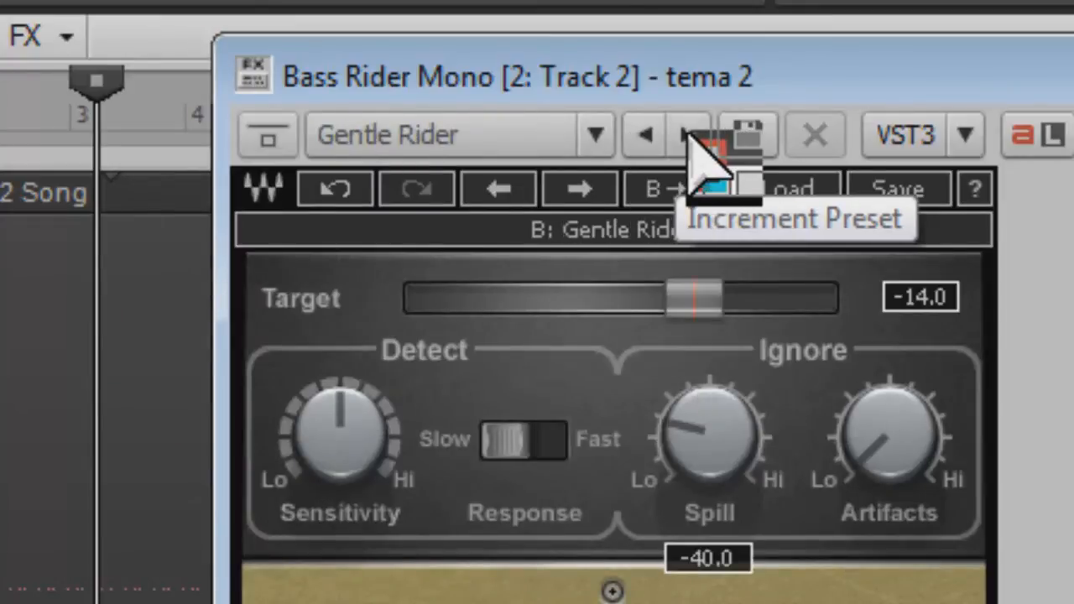
left_click(689, 136)
left_click(690, 136)
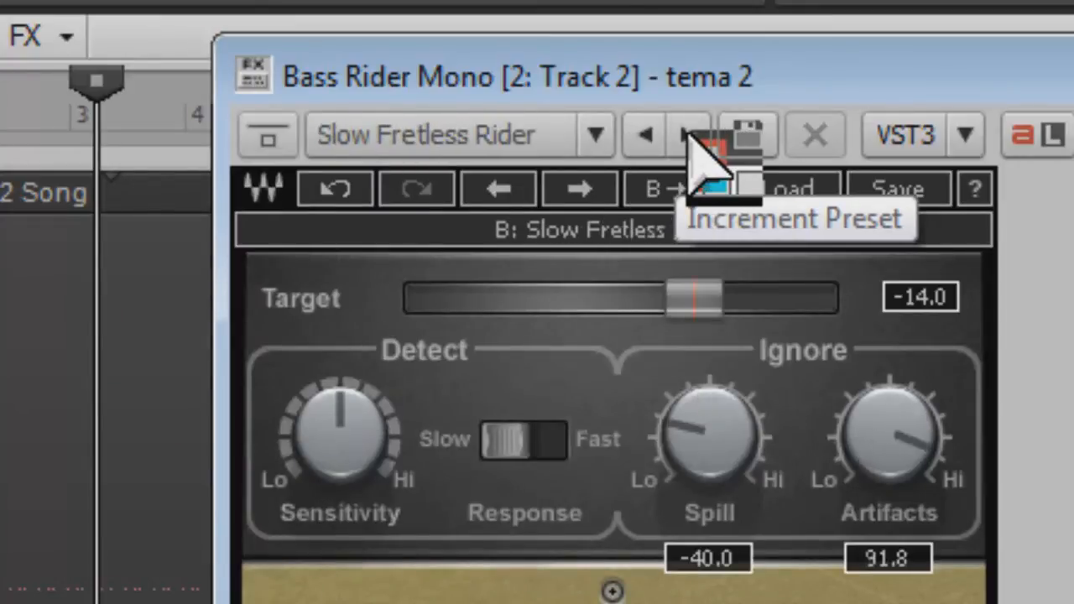
left_click(646, 136)
left_click(646, 136)
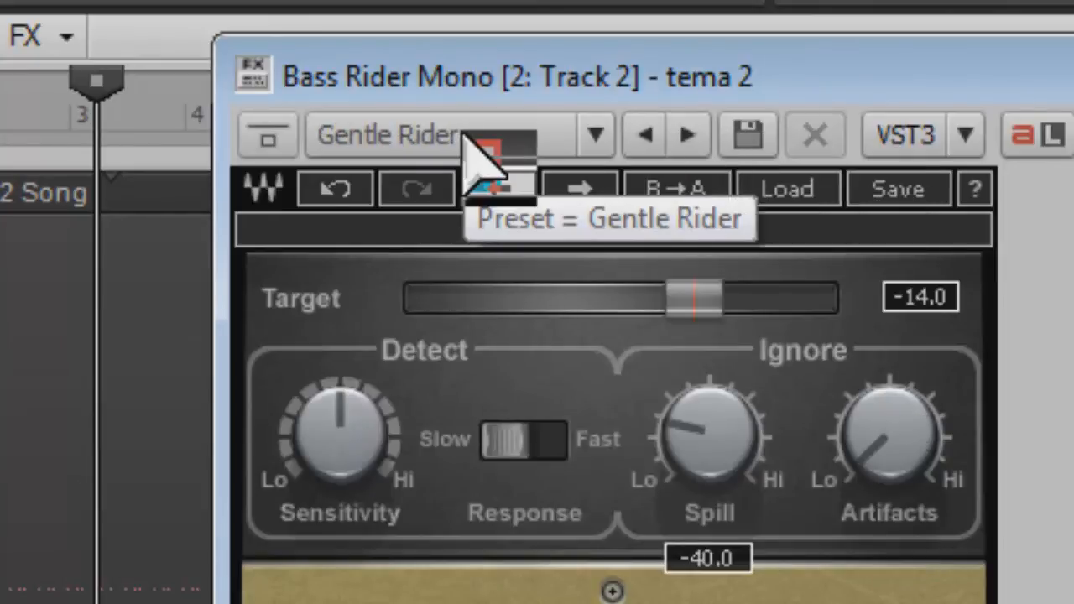
left_click(587, 137)
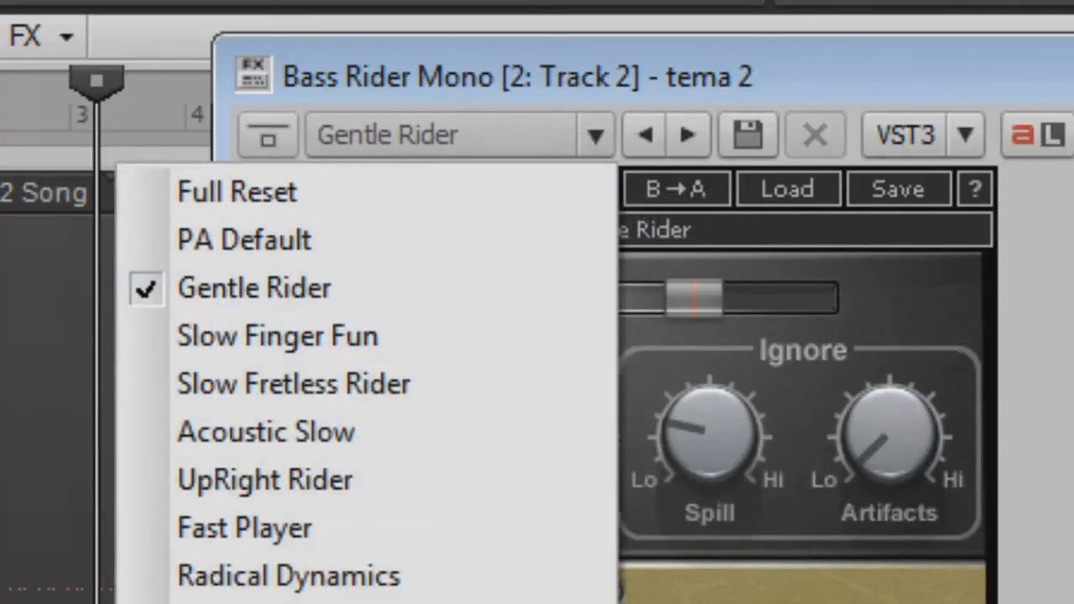
left_click(644, 231)
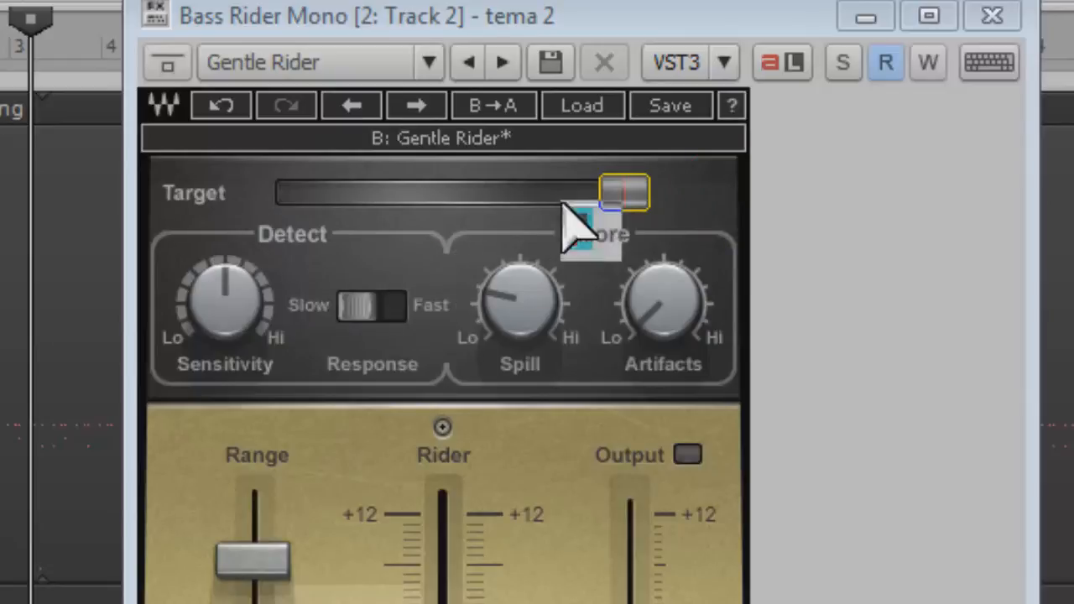
- Play the track, lower Bass Rider's Target to about -17.1, and stop playback
mouse_move(619, 190)
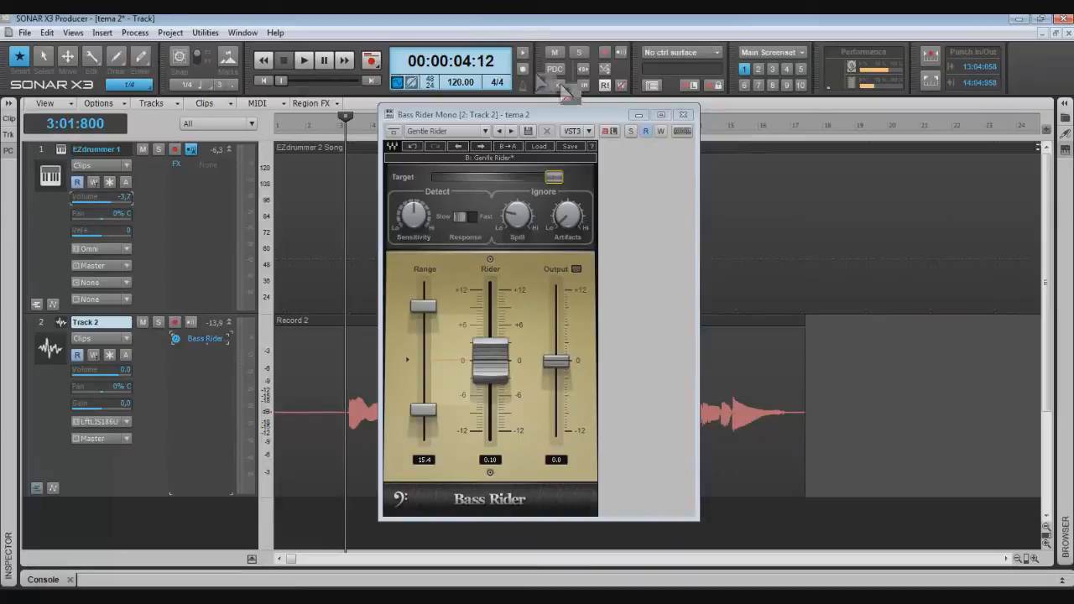
key("space")
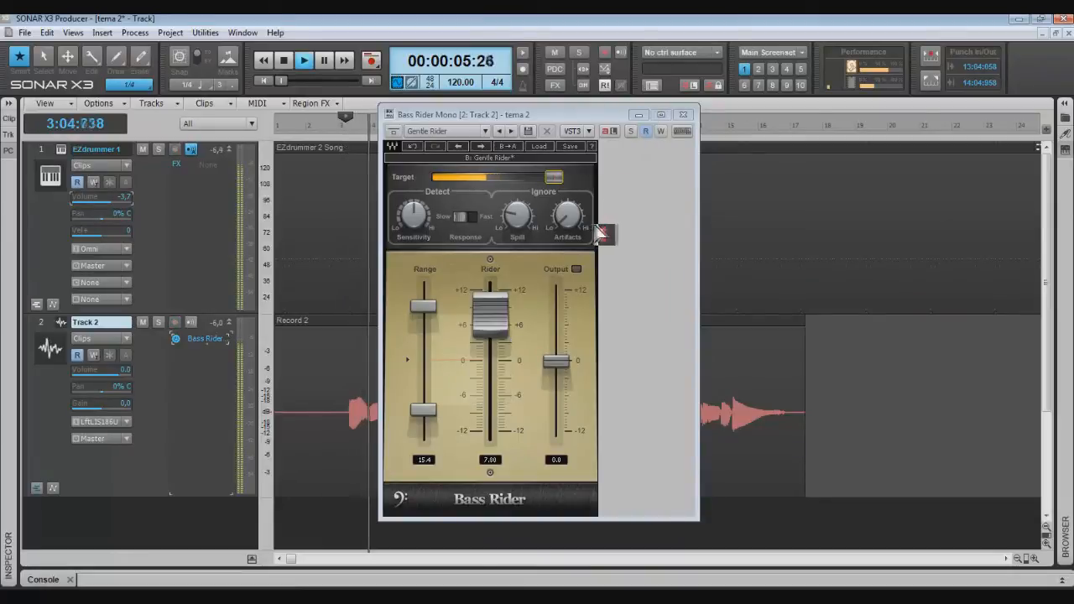
left_click(552, 174)
left_click_drag(552, 175, 501, 179)
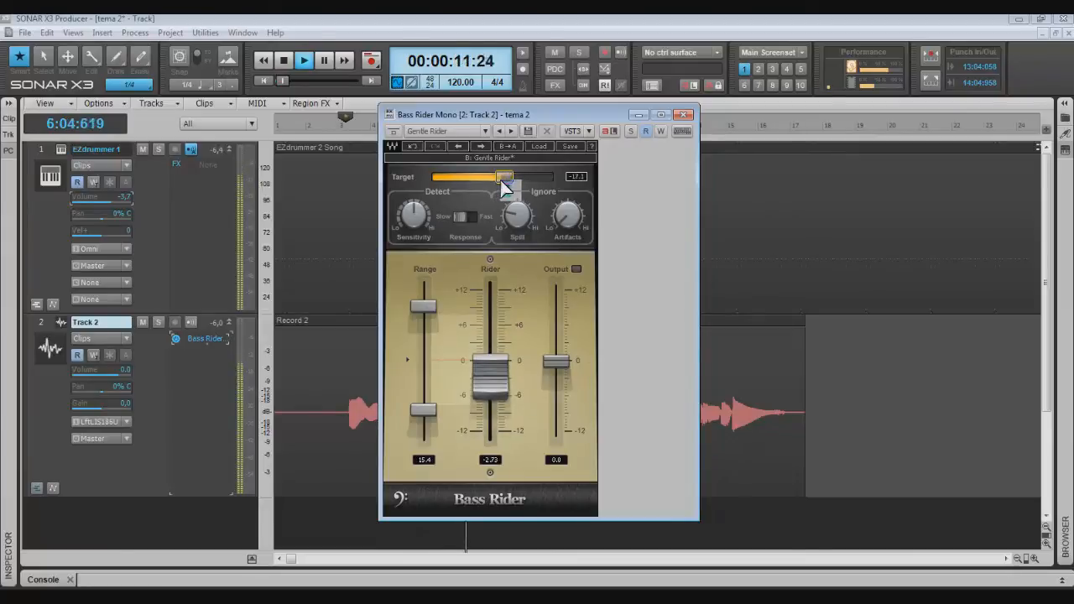
key("space")
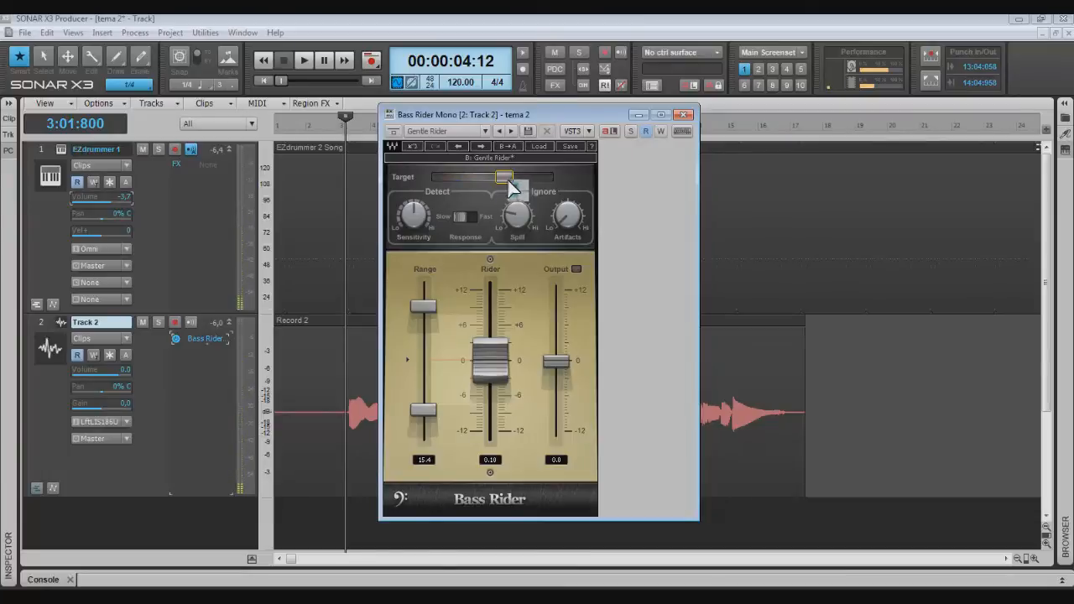
- Audition a Target level near its minimum during playback and return the Target slider to just past its middle
mouse_move(503, 177)
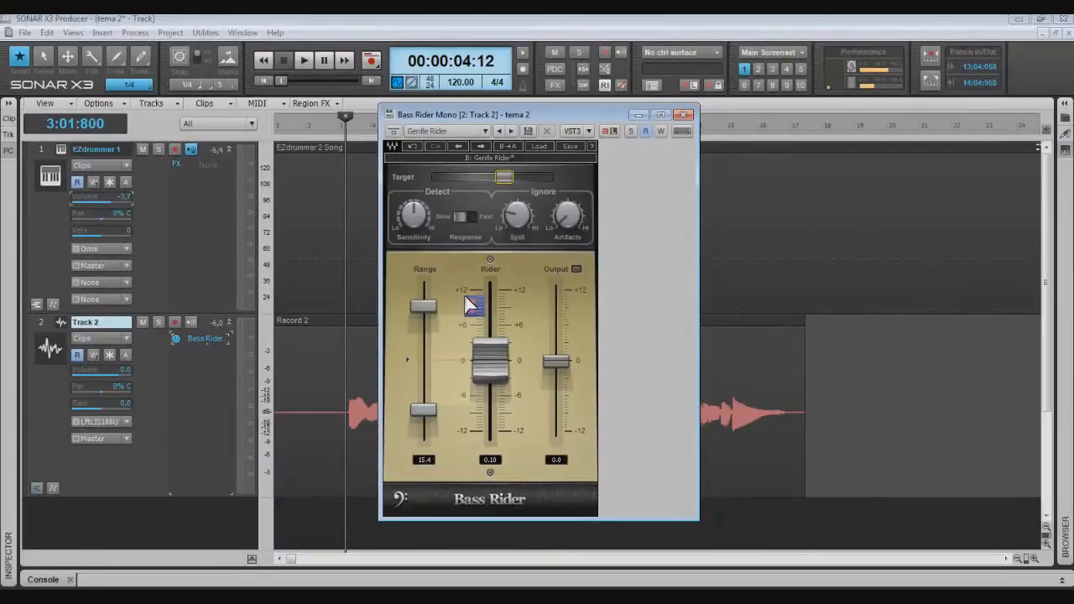
key("space")
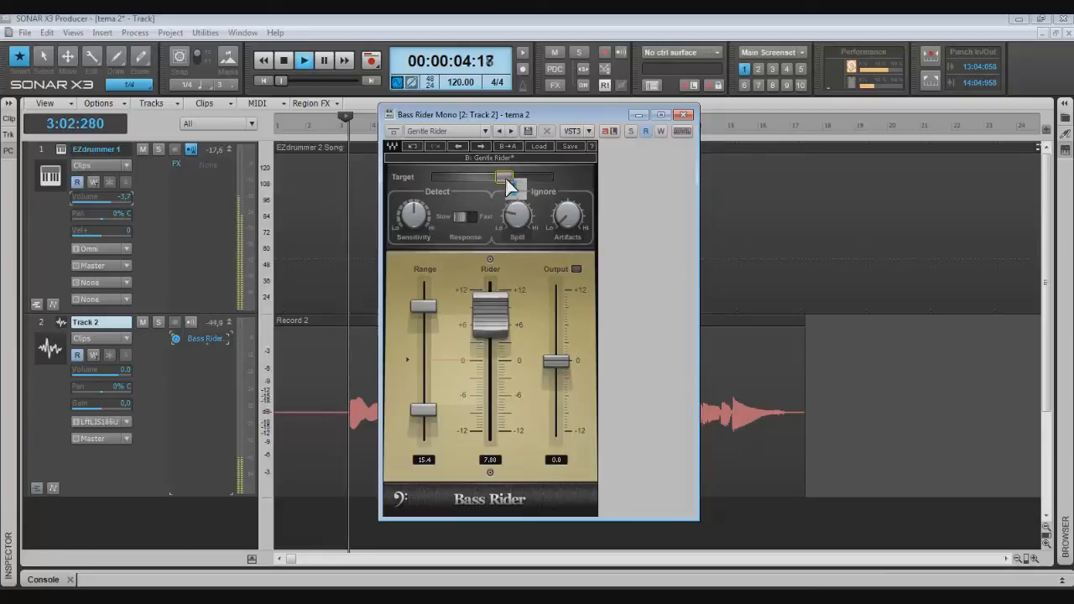
left_click_drag(504, 180, 443, 179)
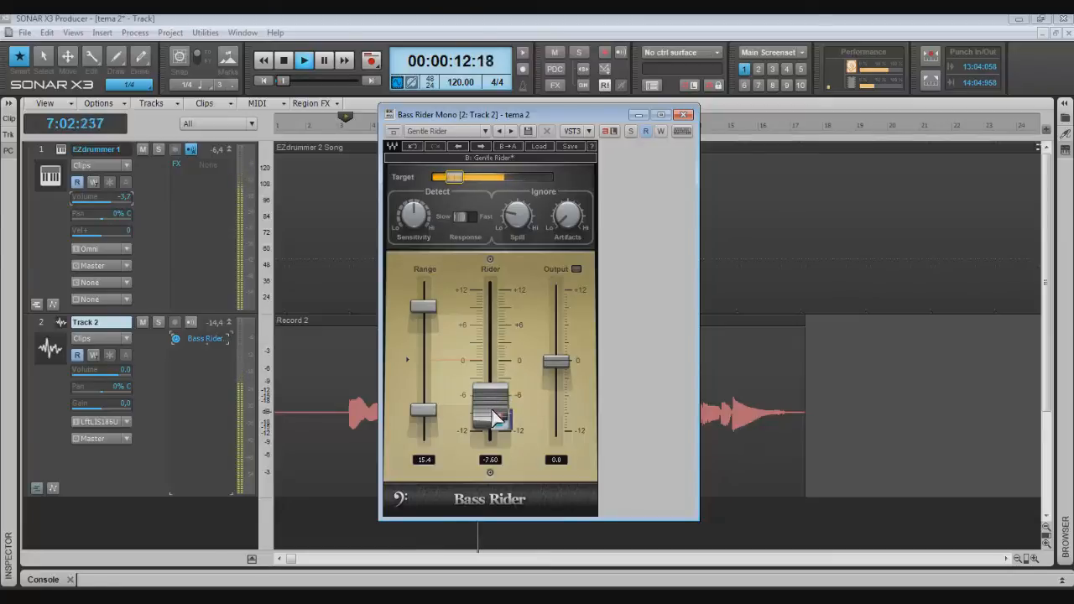
key("space")
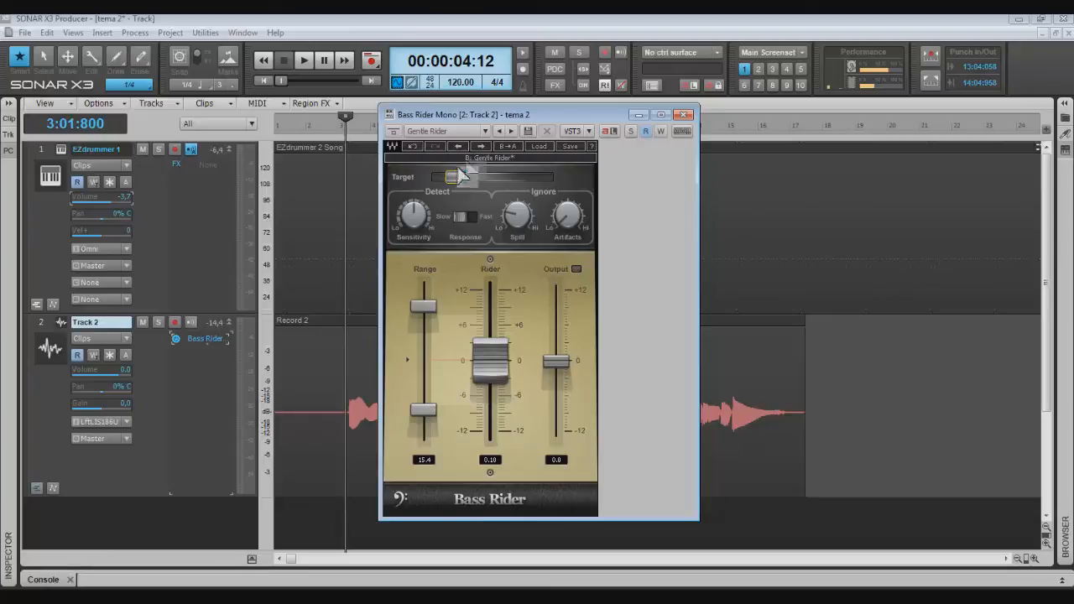
left_click_drag(467, 187, 516, 185)
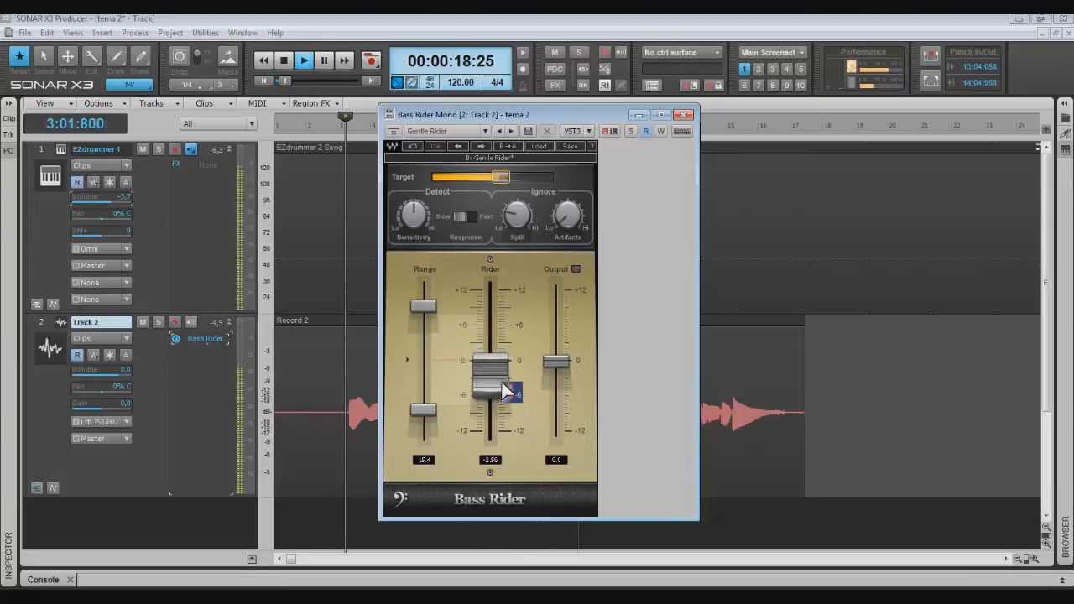
key("space")
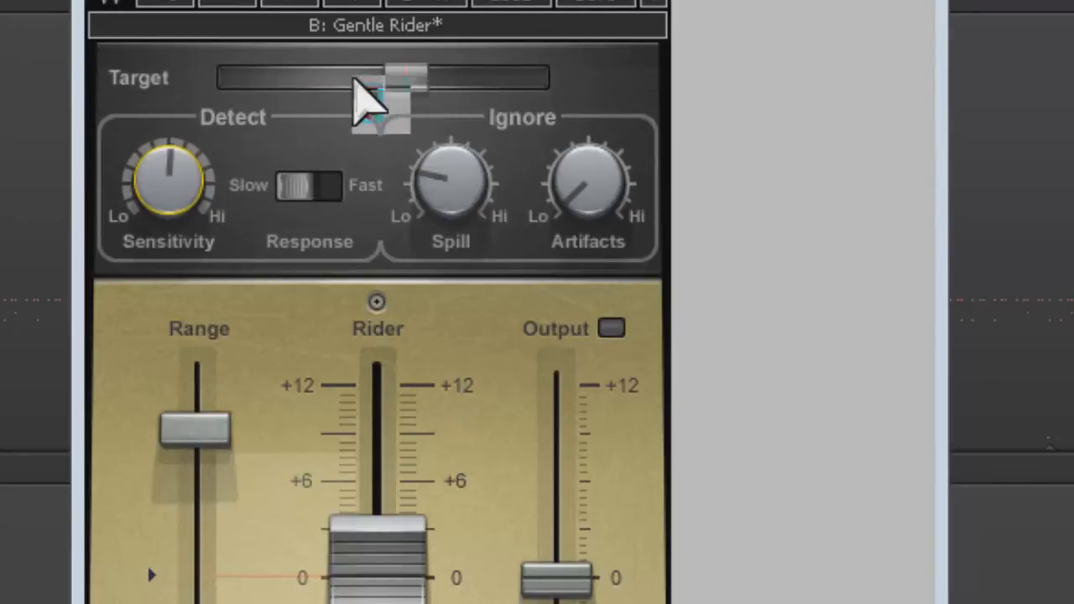
- Try a higher Sensitivity in the Detect section and return the knob to its midpoint
mouse_move(156, 181)
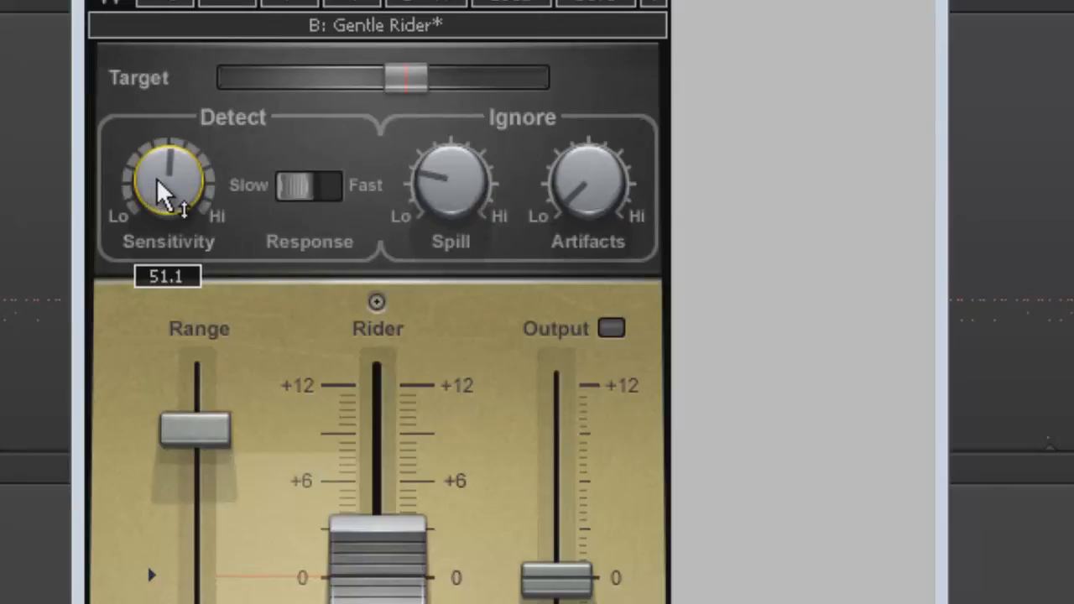
left_click_drag(152, 193, 139, 0)
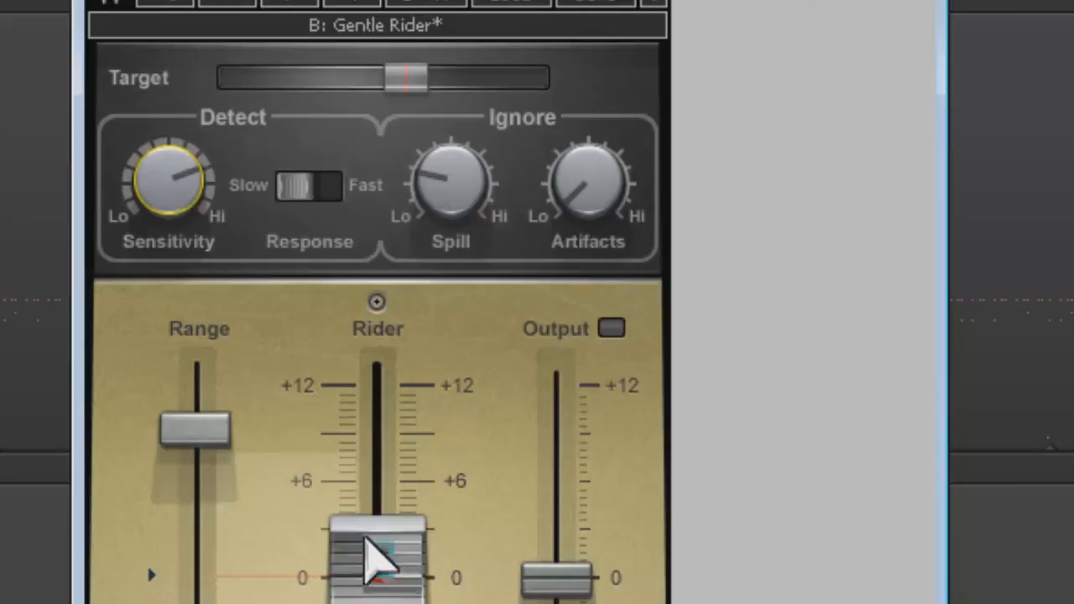
left_click_drag(158, 181, 157, 275)
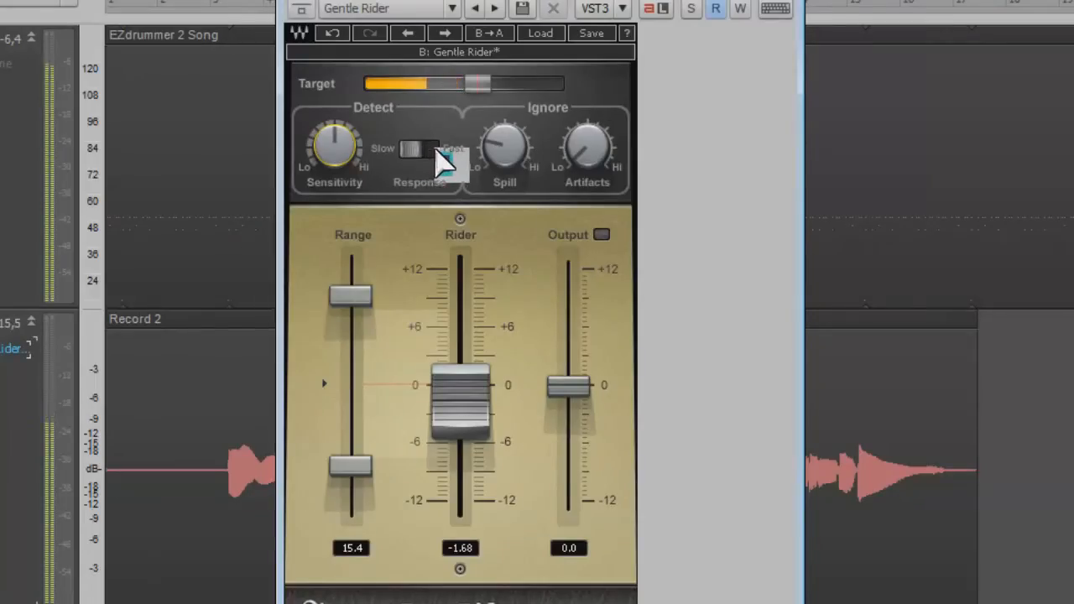
- Try the Fast Response setting during playback and return Response to Slow
left_click(435, 153)
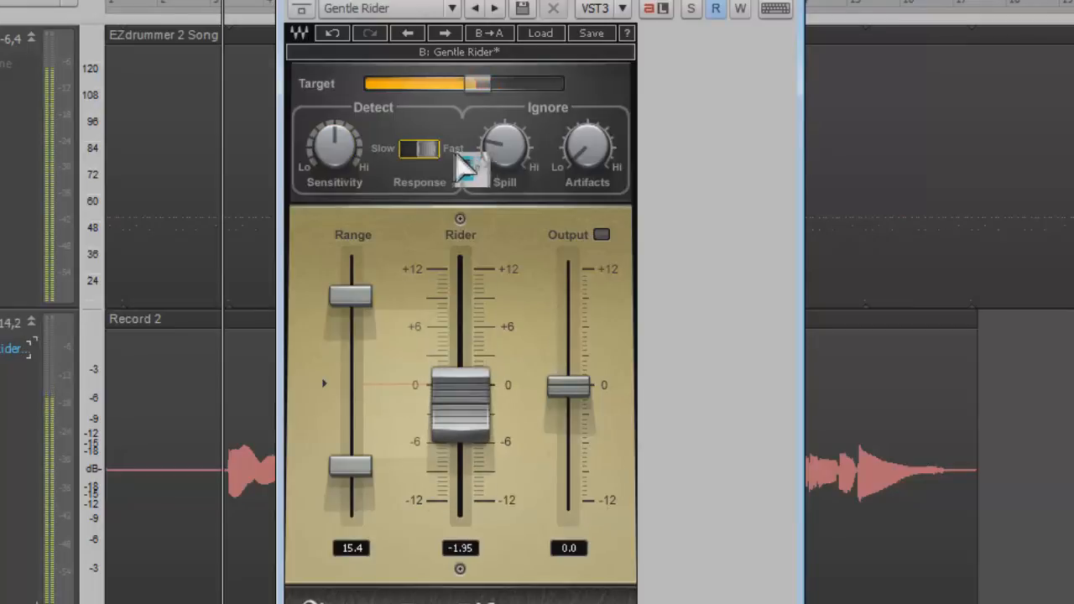
left_click(408, 155)
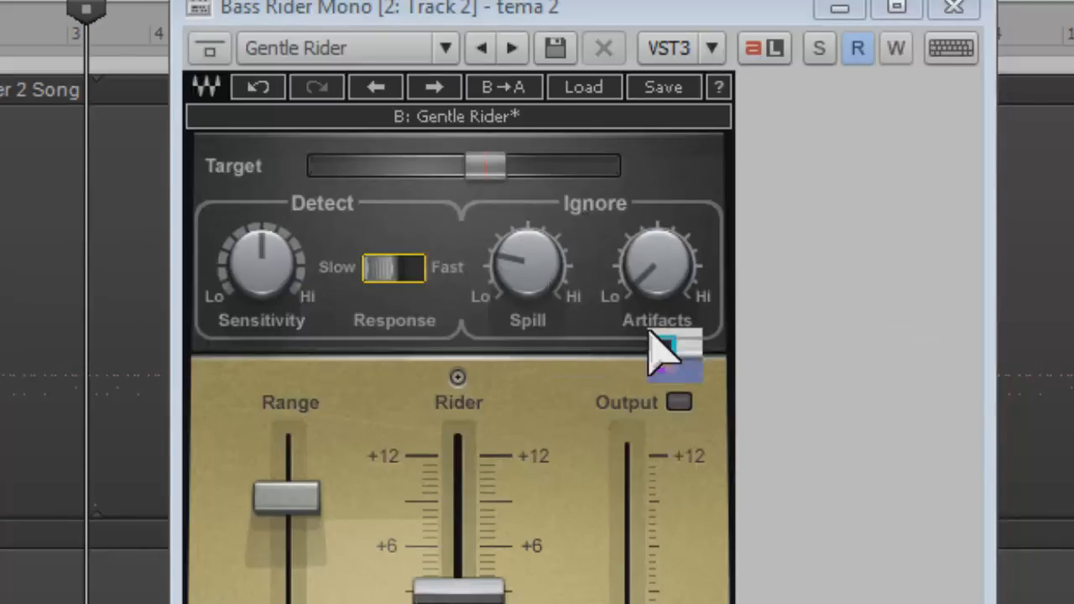
- Raise the Spill knob in the Ignore section to about one third of its range and try out the Artifacts knob
mouse_move(531, 277)
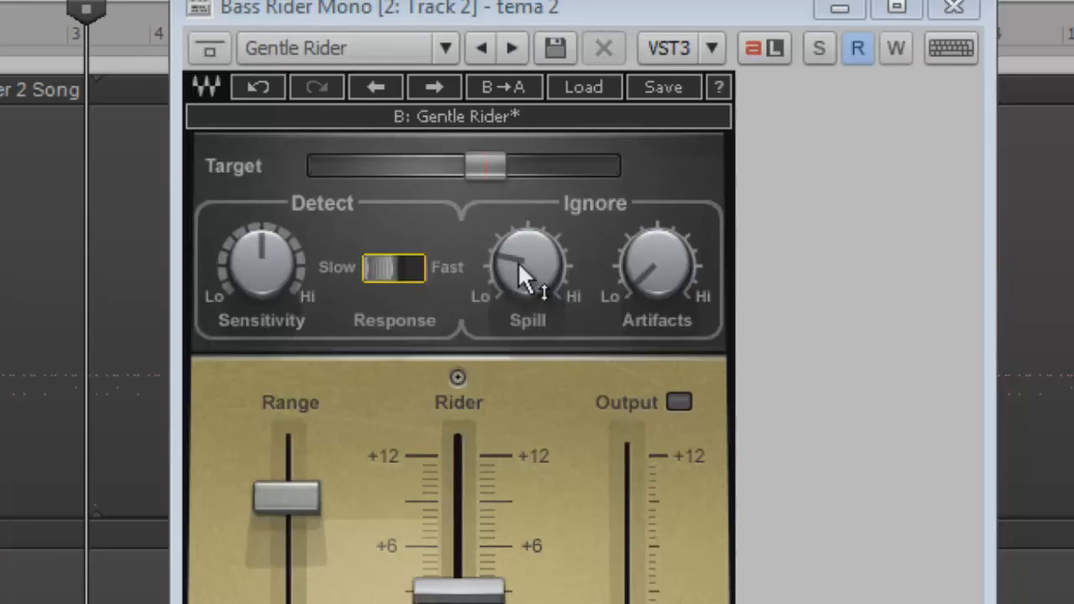
left_click_drag(516, 252, 508, 156)
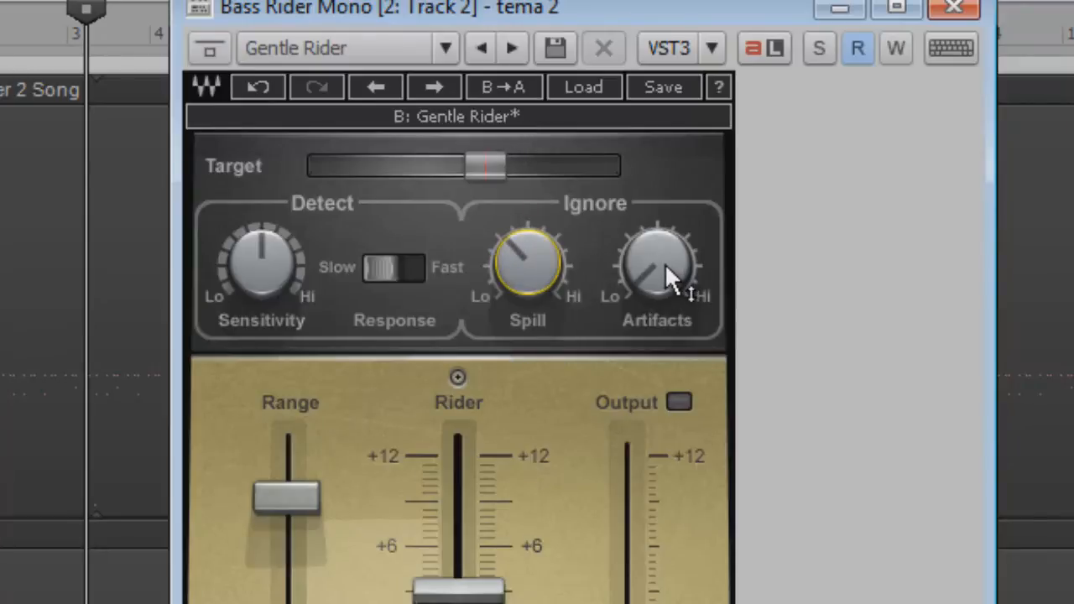
left_click(666, 268)
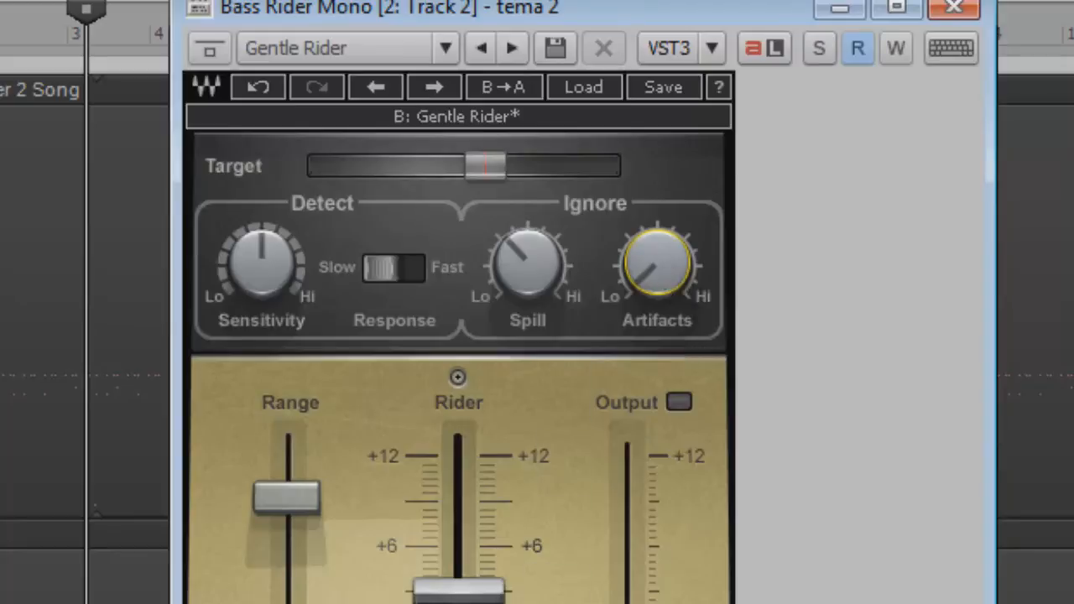
left_click_drag(653, 290, 599, 248)
mouse_move(680, 271)
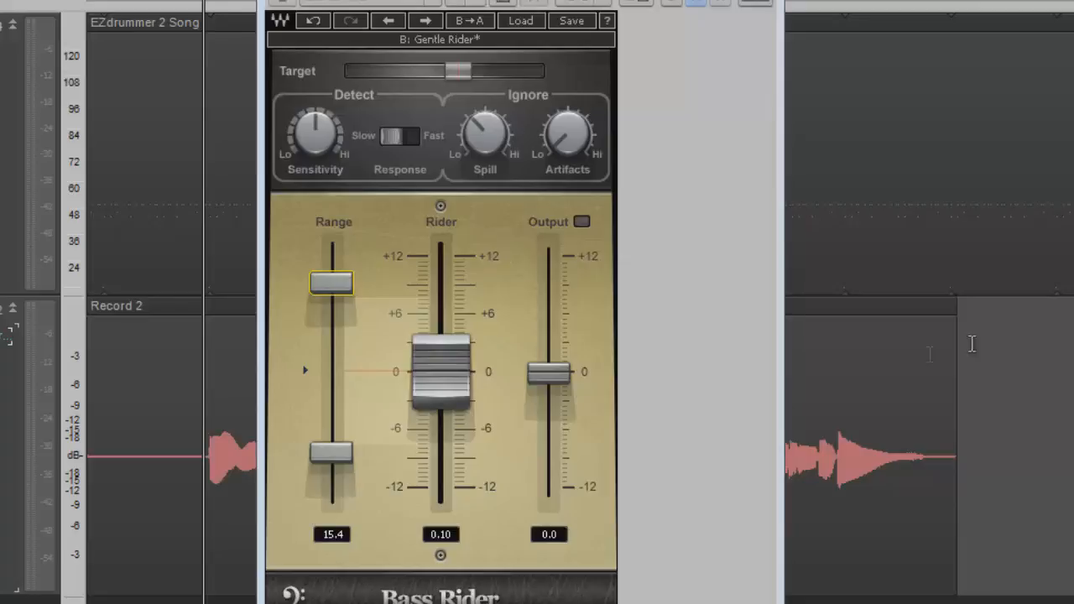
- Try a narrower Range of 11.0 using its upper handle and reset the handles to a Range of 15.0
mouse_move(338, 282)
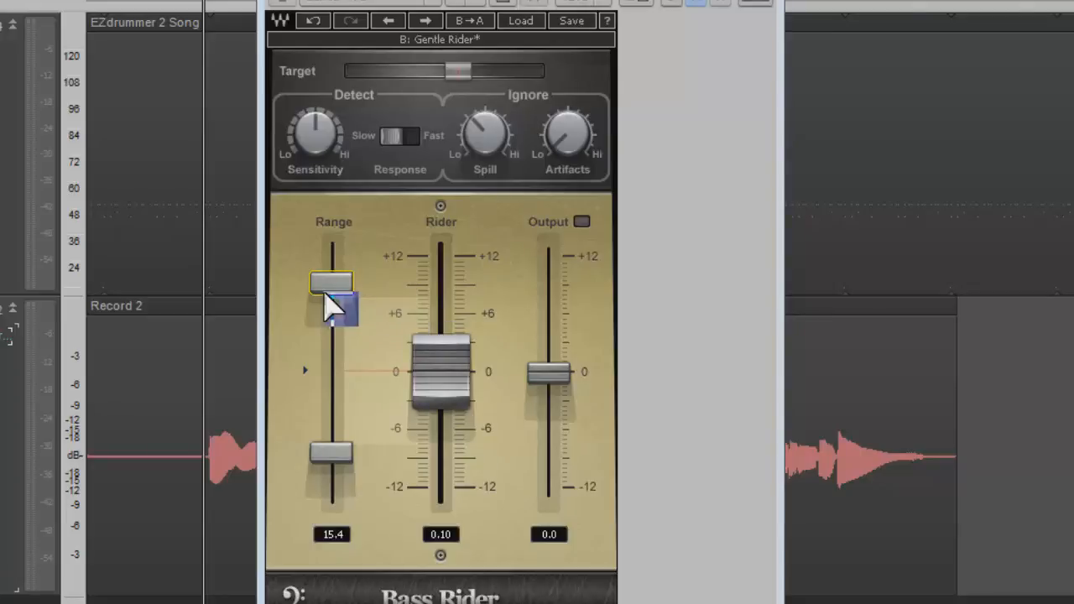
mouse_move(333, 468)
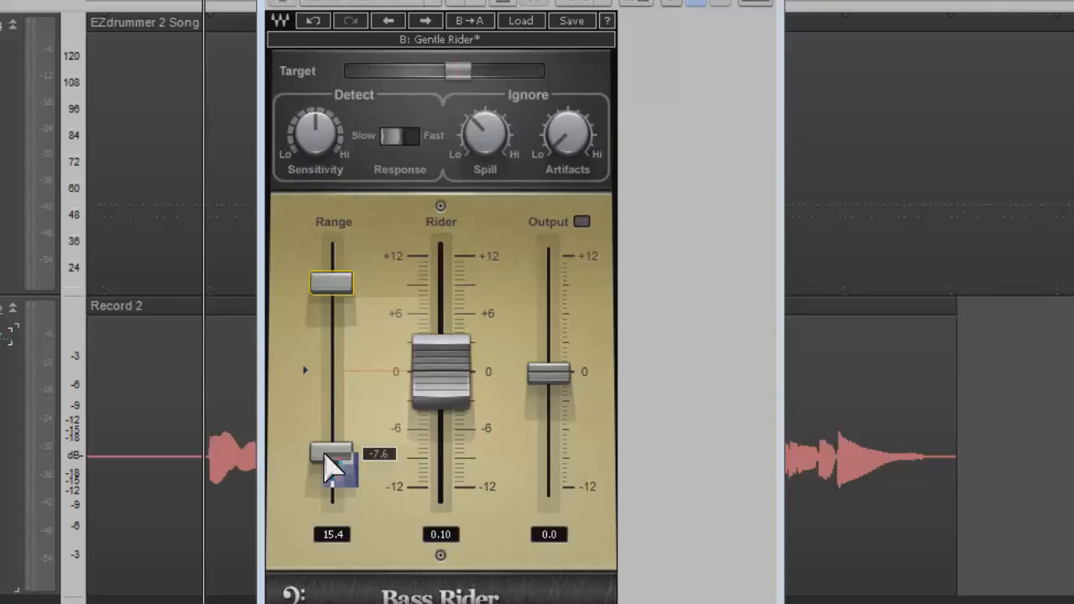
mouse_move(333, 468)
left_mouse_down()
mouse_move(340, 530)
mouse_move(345, 455)
mouse_move(340, 463)
left_mouse_up()
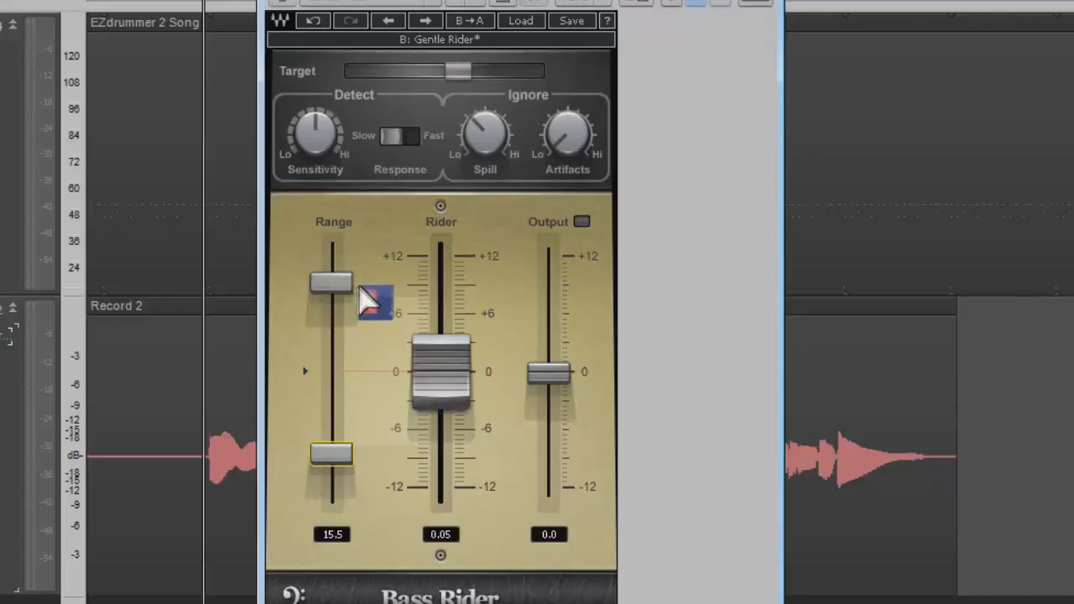
key("space")
left_click_drag(338, 285, 337, 329)
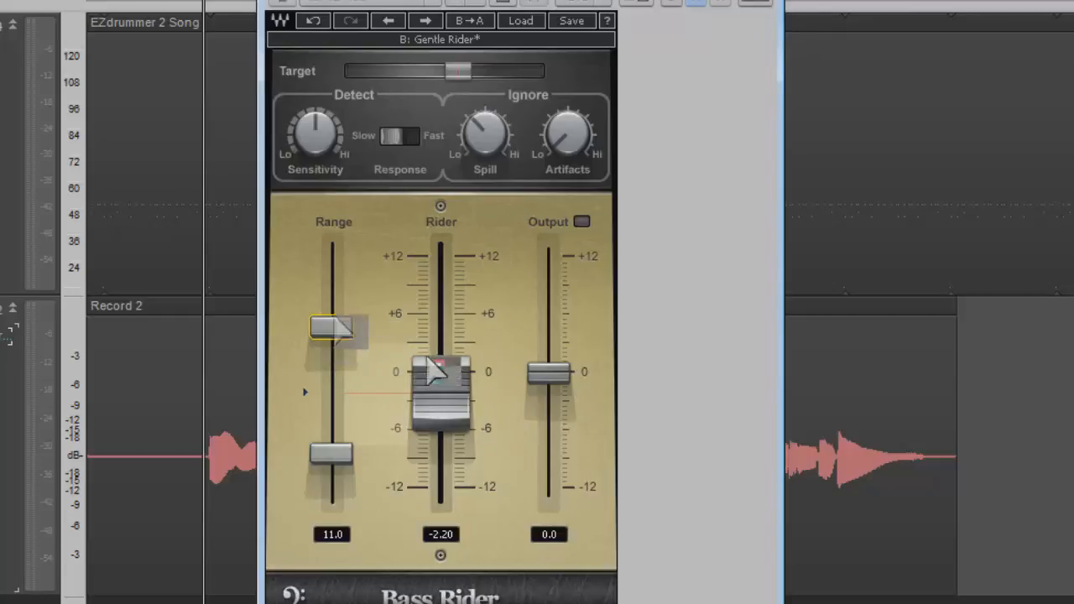
left_click_drag(345, 321, 338, 238)
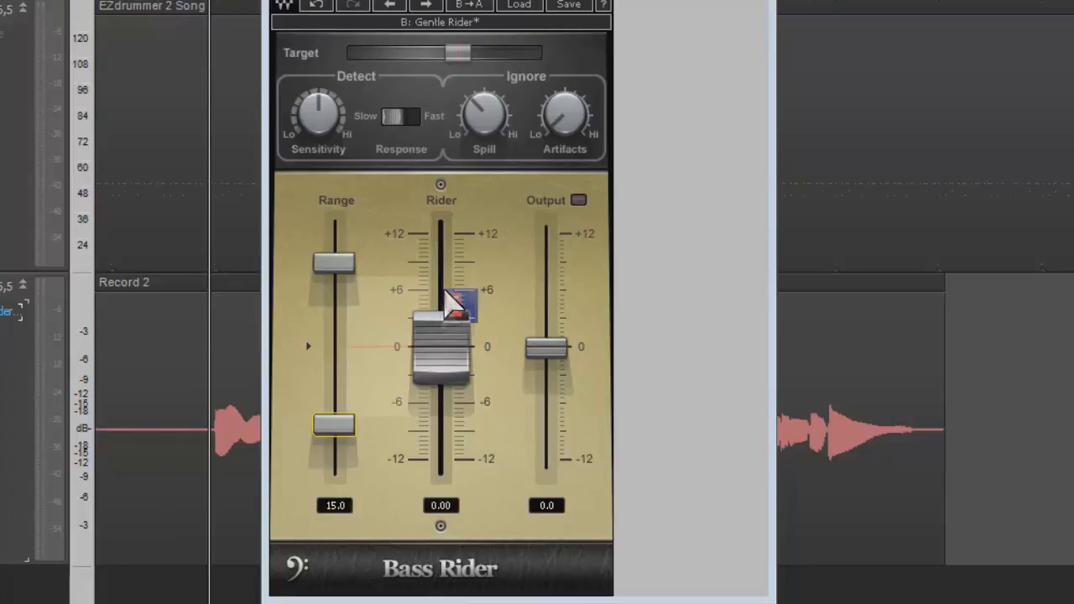
- Move the Rider fader by hand during playback and set the Output fader to -0.4
left_click(460, 365)
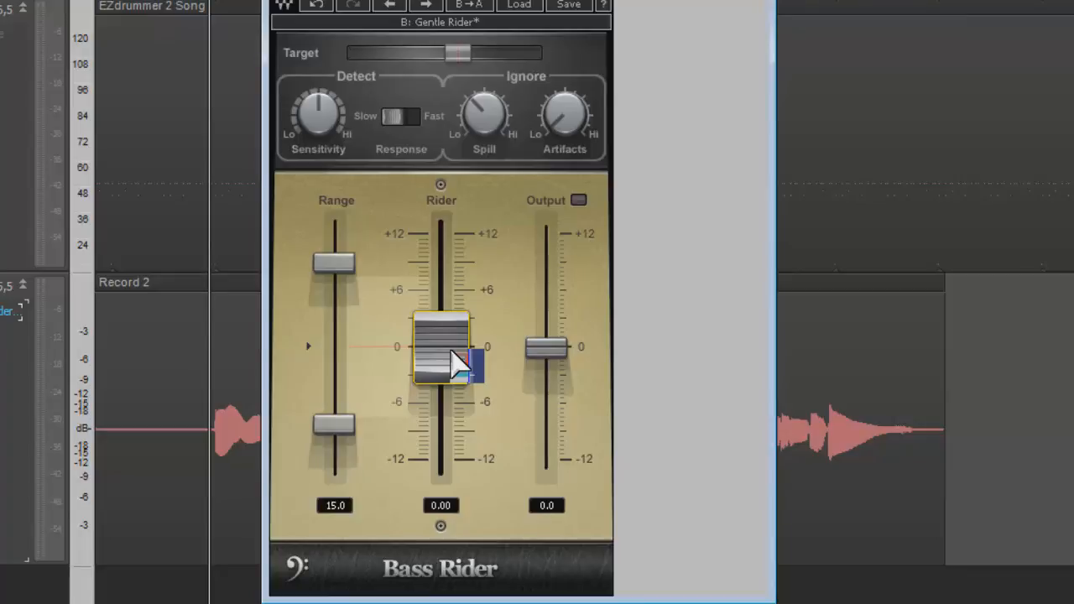
key("space")
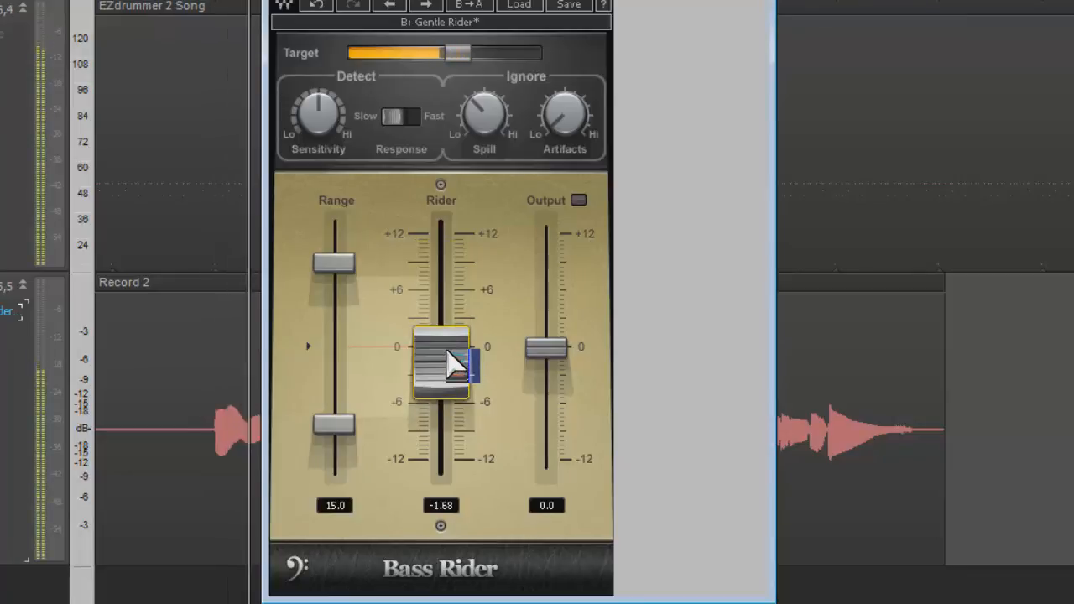
mouse_move(451, 359)
left_mouse_down()
mouse_move(451, 280)
mouse_move(445, 492)
mouse_move(442, 228)
mouse_move(439, 492)
mouse_move(439, 353)
left_mouse_up()
key("space")
left_click_drag(435, 360, 438, 176)
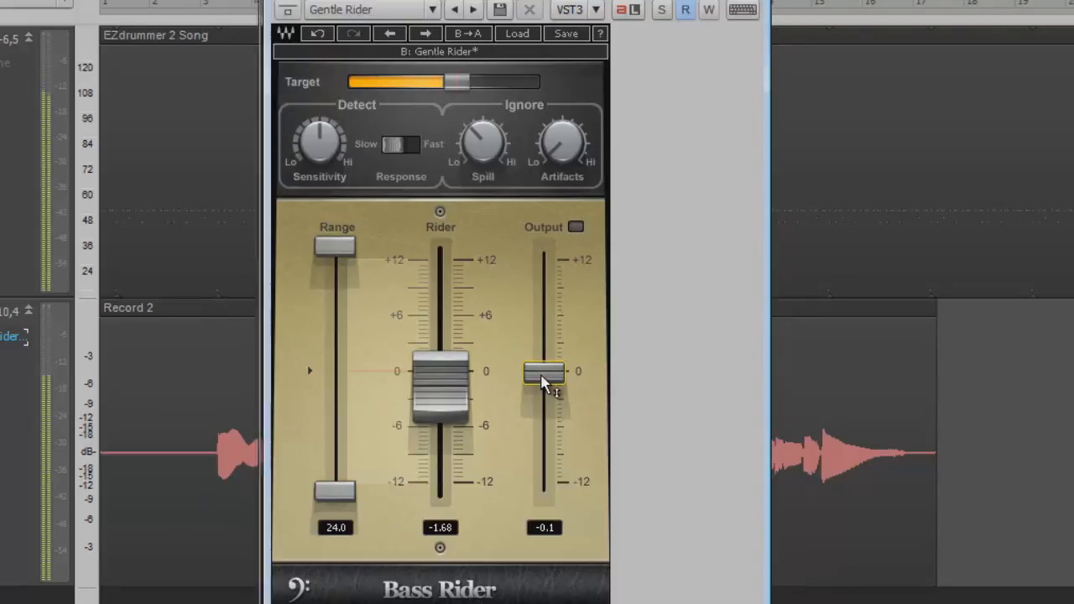
mouse_move(546, 390)
left_mouse_down()
mouse_move(535, 485)
mouse_move(546, 355)
mouse_move(537, 295)
mouse_move(539, 373)
left_mouse_up()
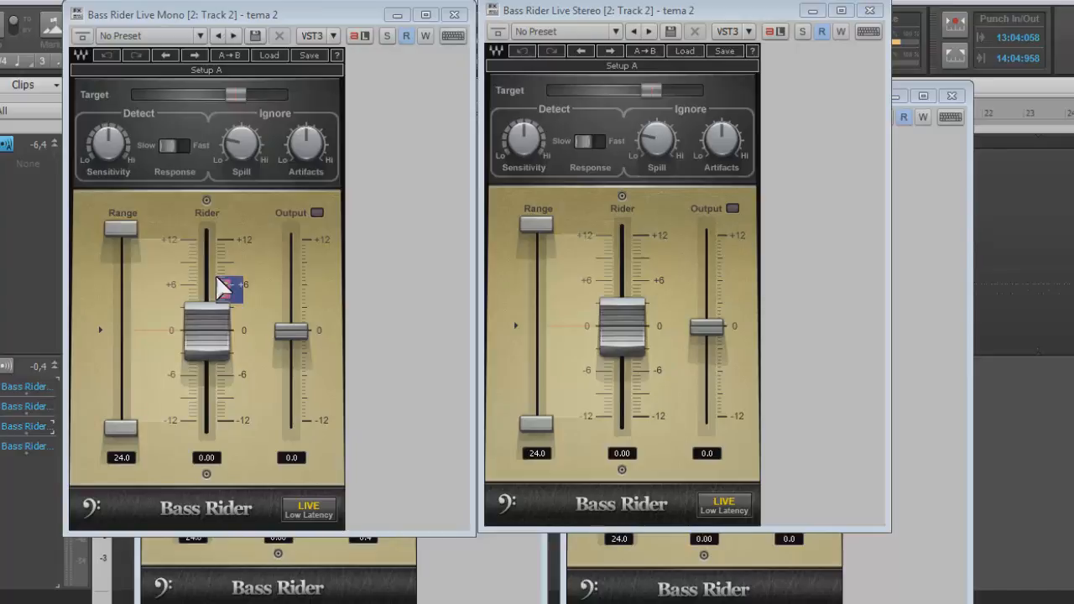
- Close the two Bass Rider Live windows and activate the Bass Rider Mono and Stereo windows in turn
left_click(454, 15)
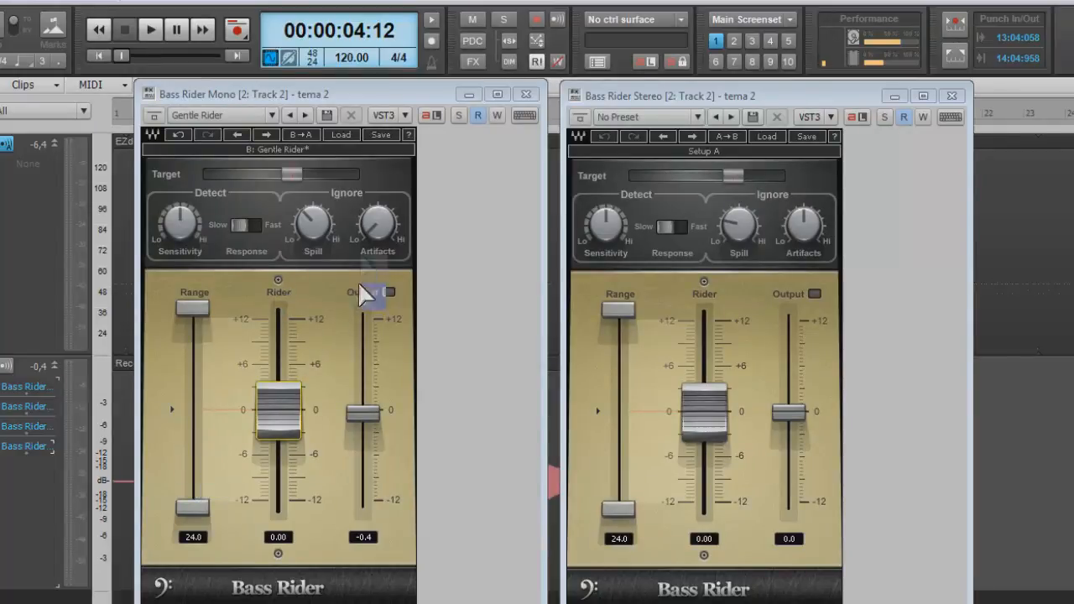
left_click(224, 102)
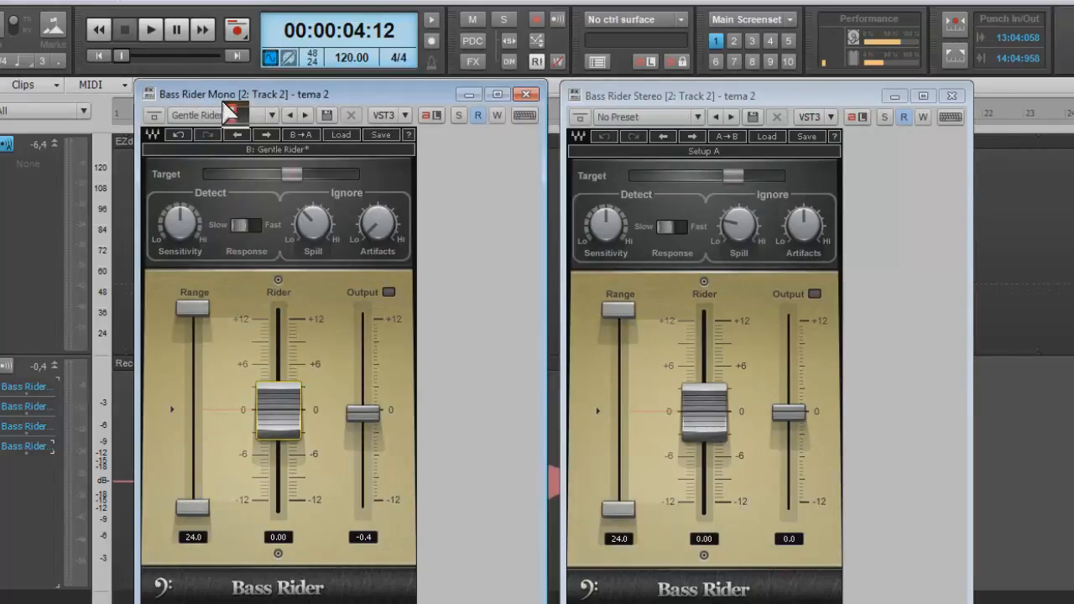
left_click(639, 112)
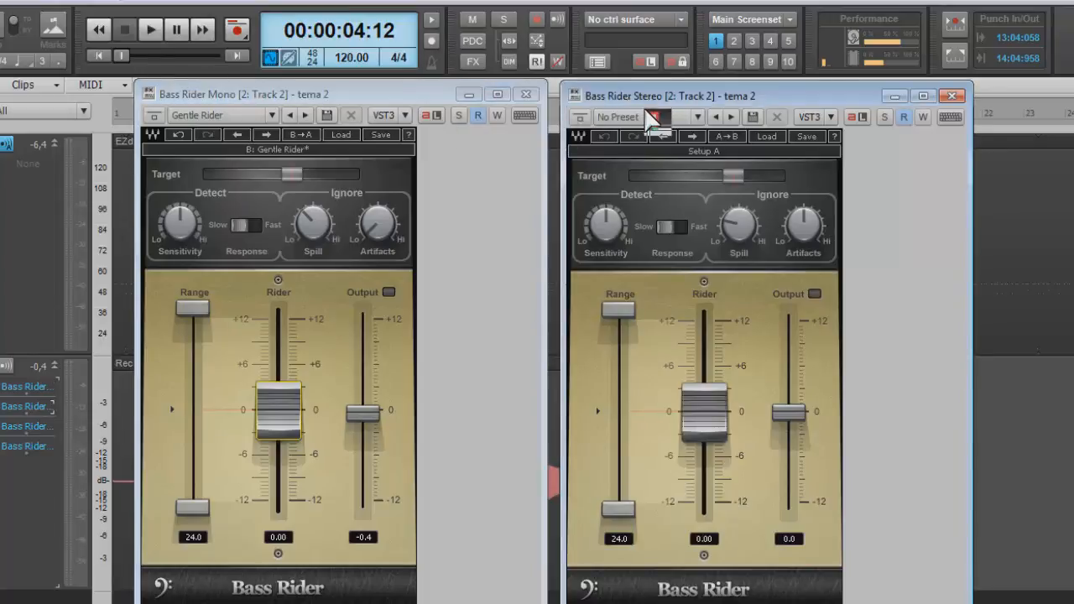